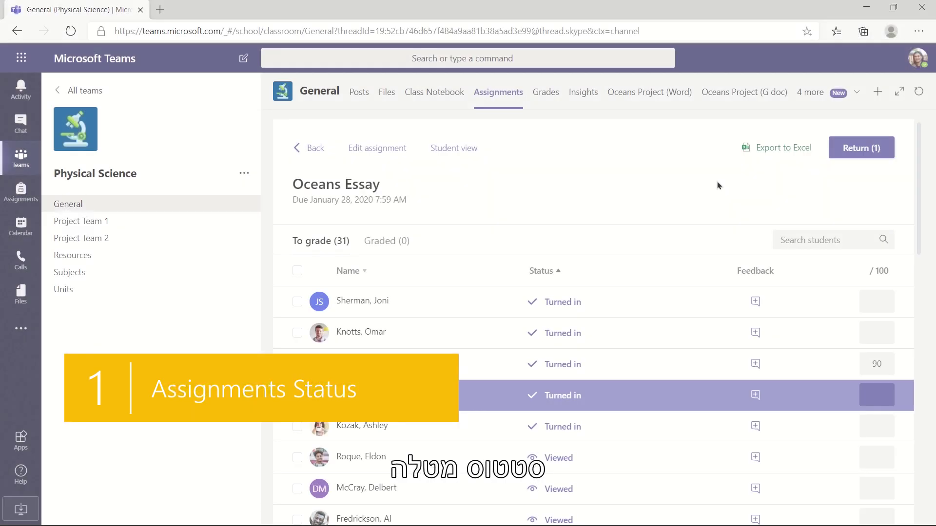
scroll(718, 185, "down", 3)
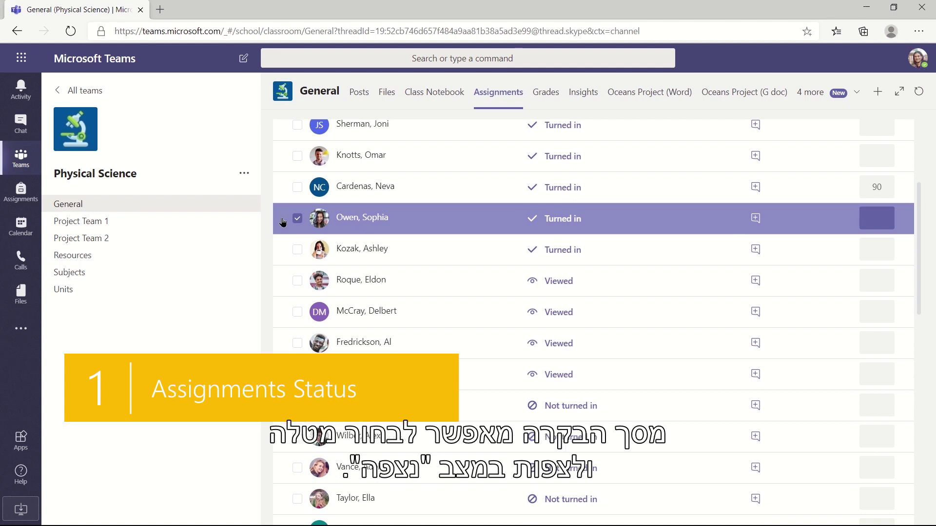
Uncheck the student currently selected for return in the Oceans Essay list.
left_click(297, 219)
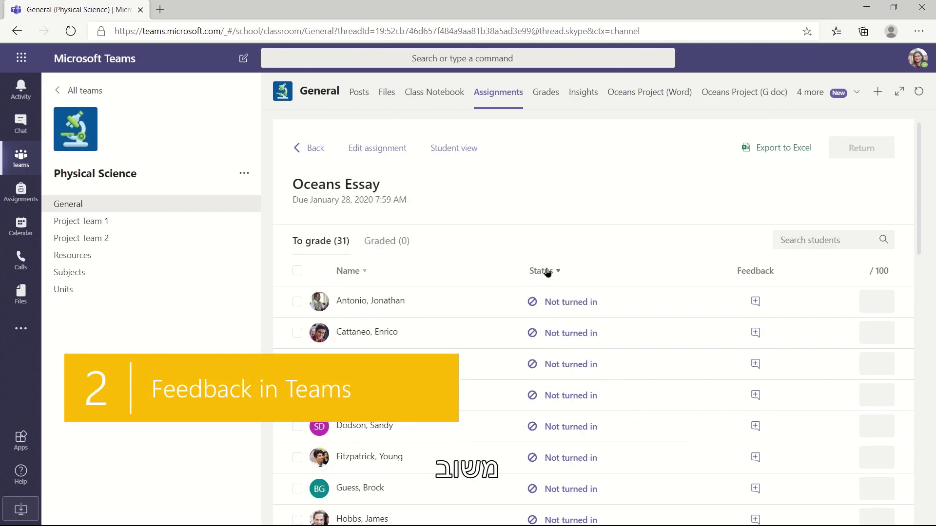
Sort Oceans Essay turned-in first and start typing feedback for a turned-in student.
left_click(547, 272)
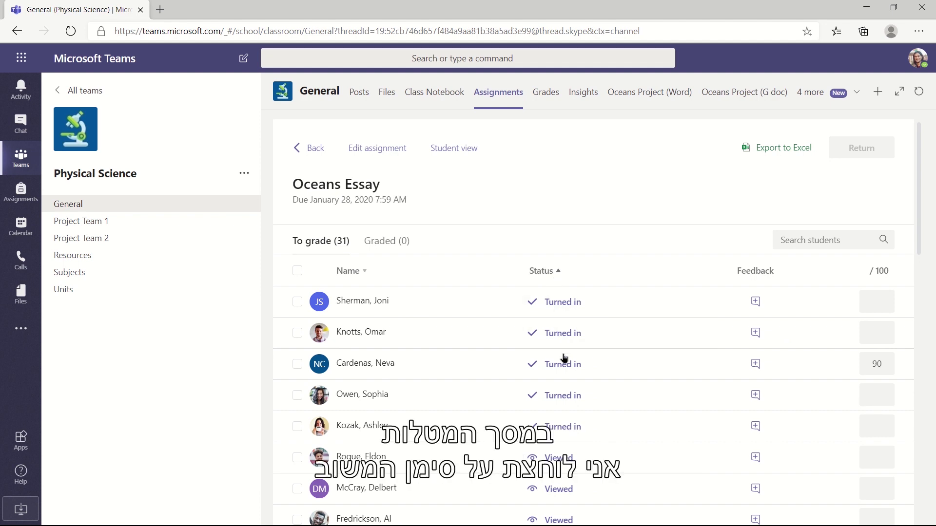
left_click(756, 396)
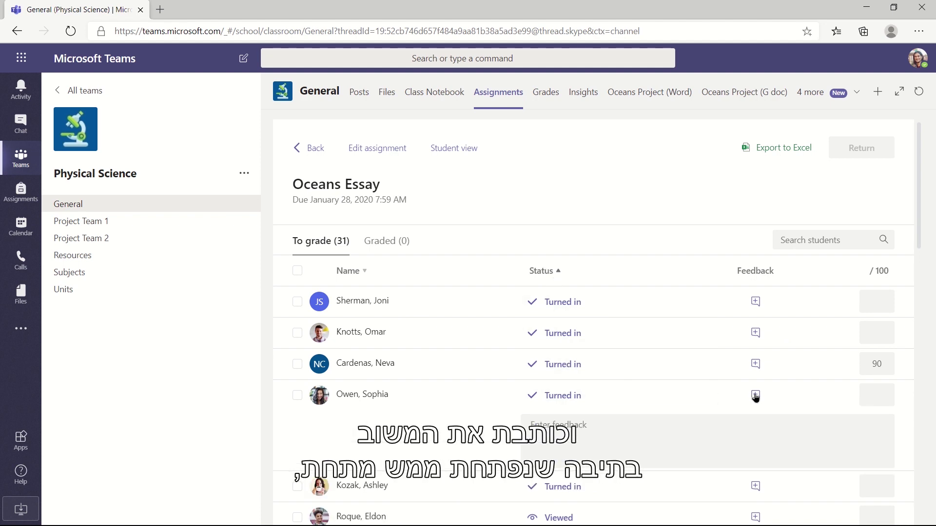
left_click(697, 443)
type("Try ad")
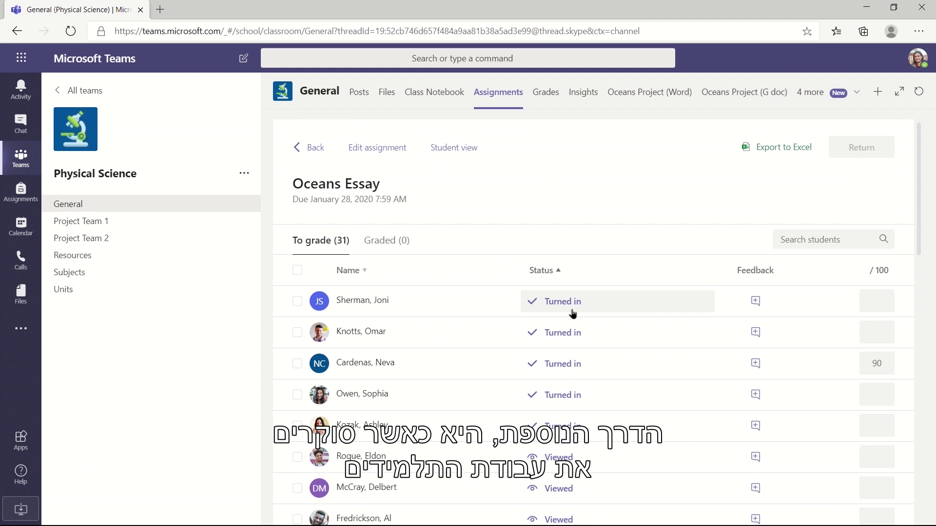
left_click(580, 337)
type("adel")
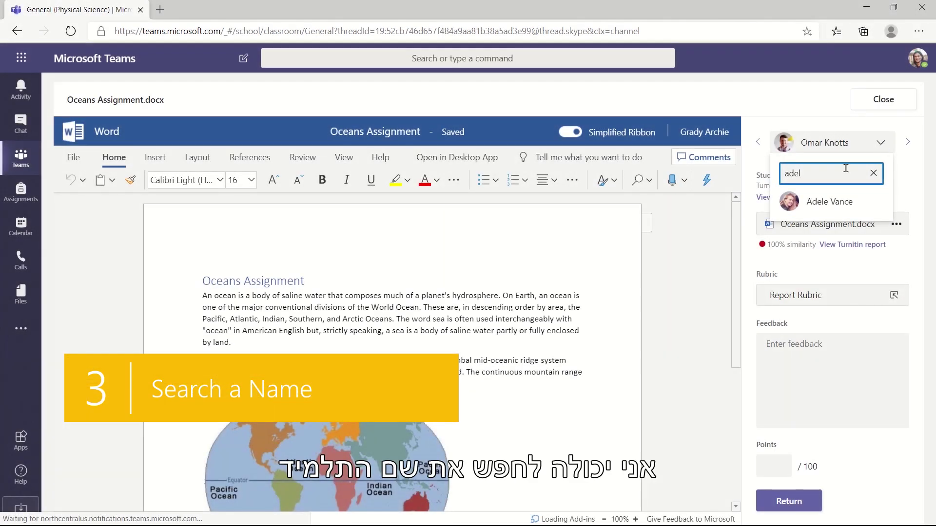
Switch the grading view to the student found by name search, then switch students again.
left_click(830, 202)
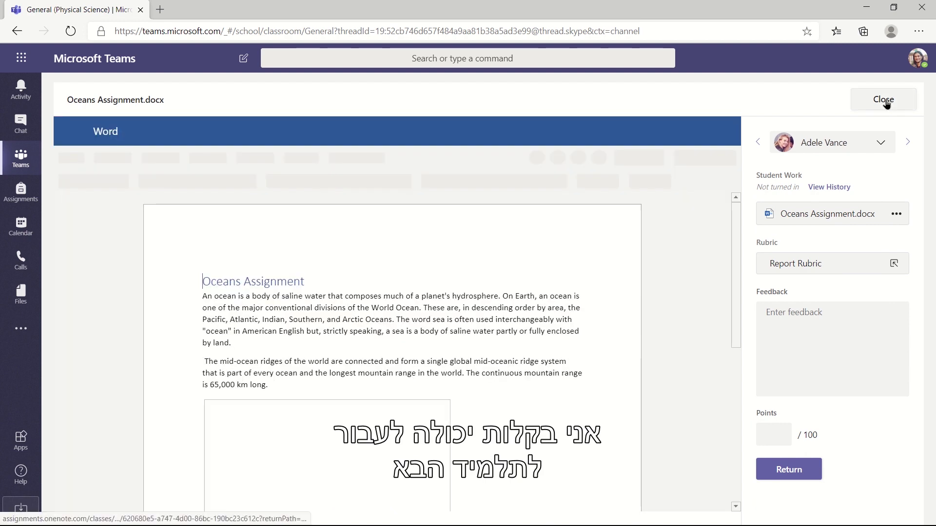
left_click(880, 147)
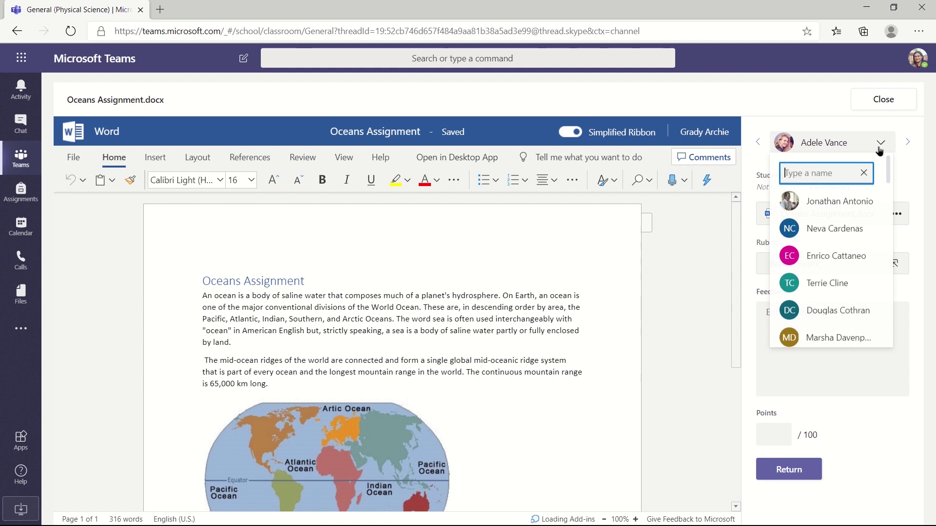
type("omar")
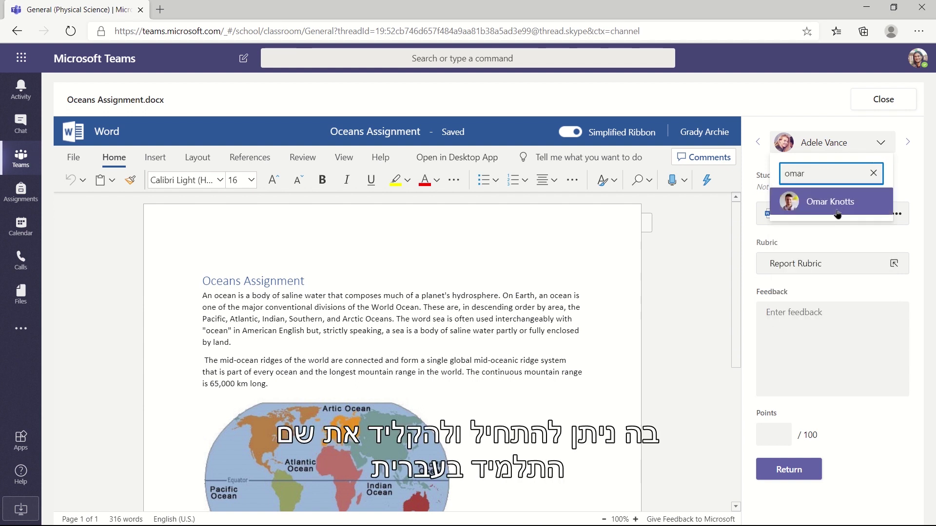
left_click(831, 201)
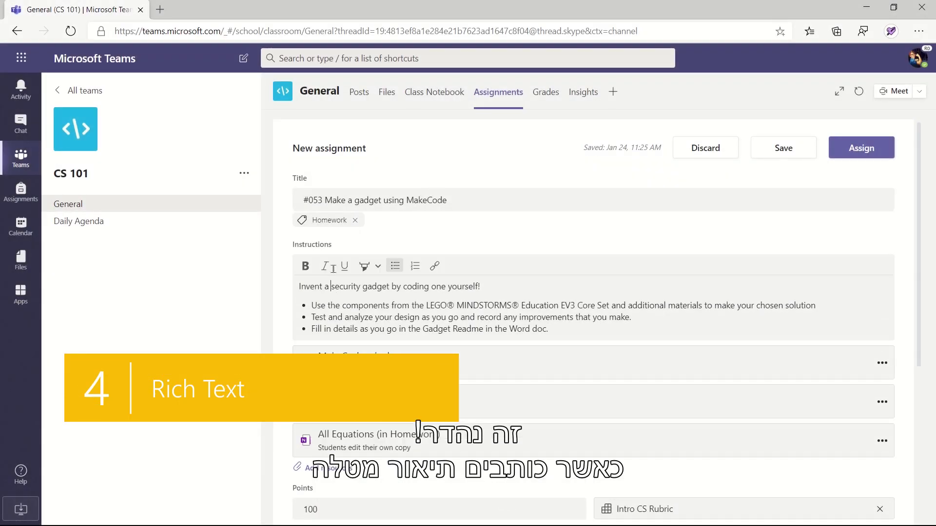
Bold 'security gadget' and add a fourth bullet to the gadget assignment instructions.
key("ctrl+b")
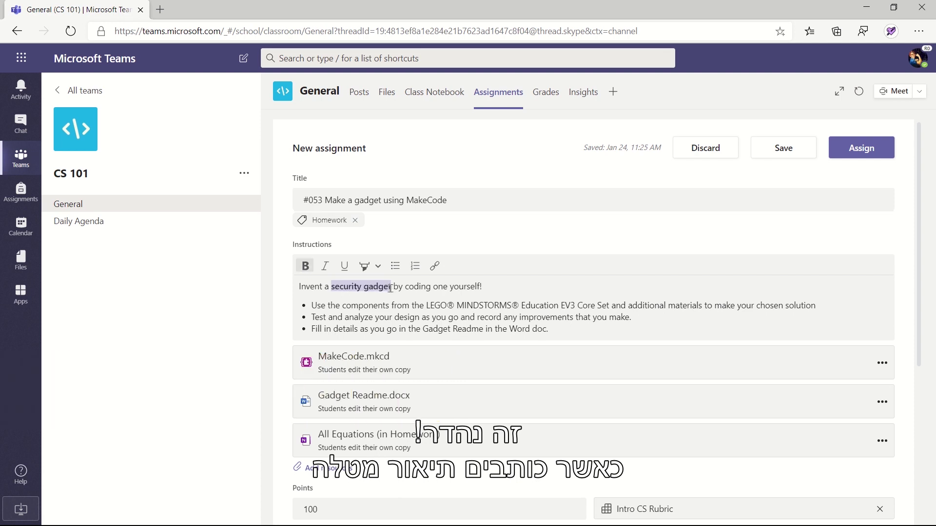
left_click(552, 328)
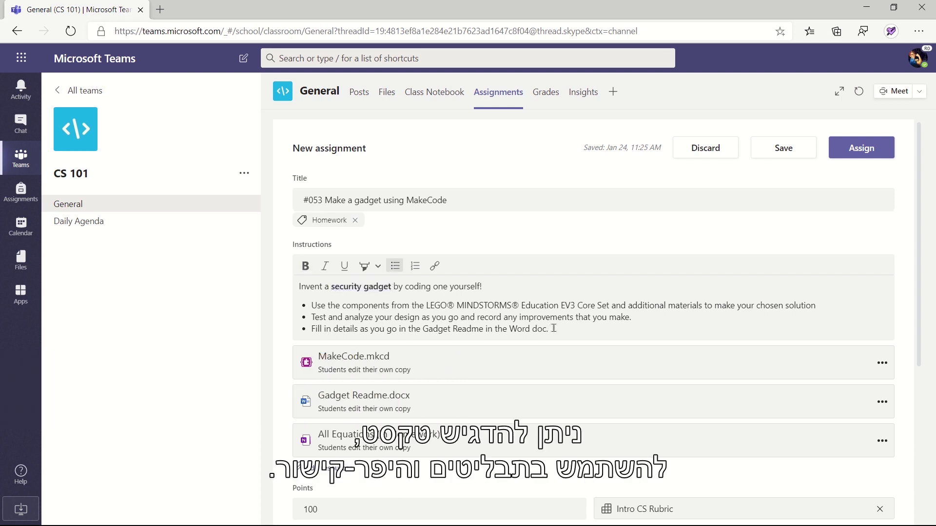
key("Return")
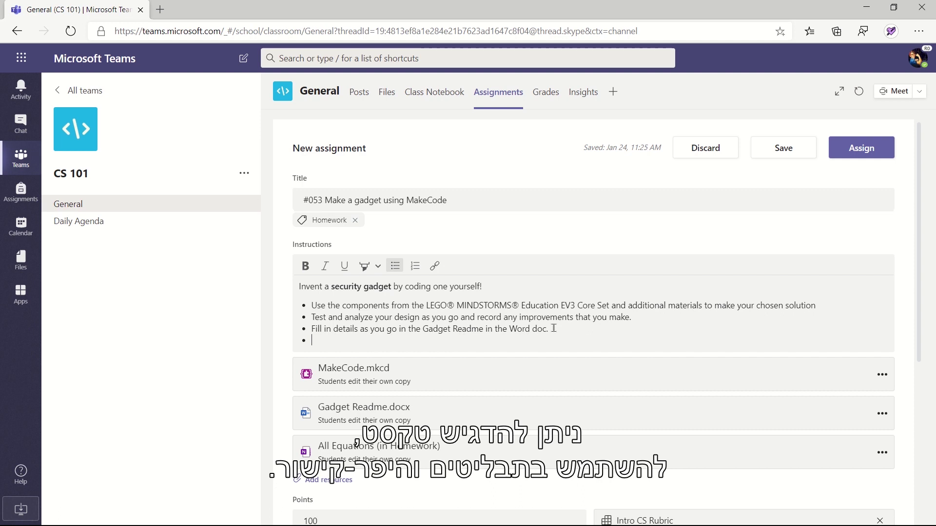
type("Turn")
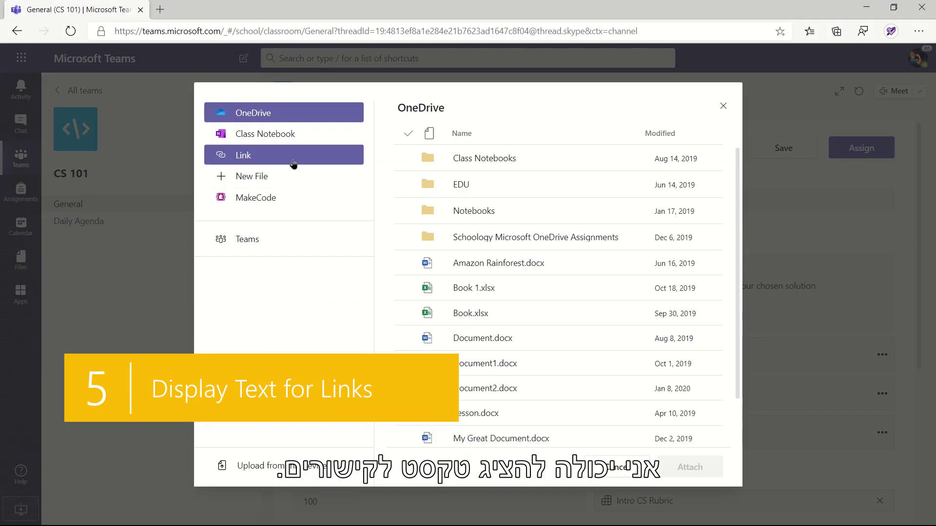
Attach the pasted quizizz web link with display text 'Quizizz Intro to Coding'.
left_click(293, 162)
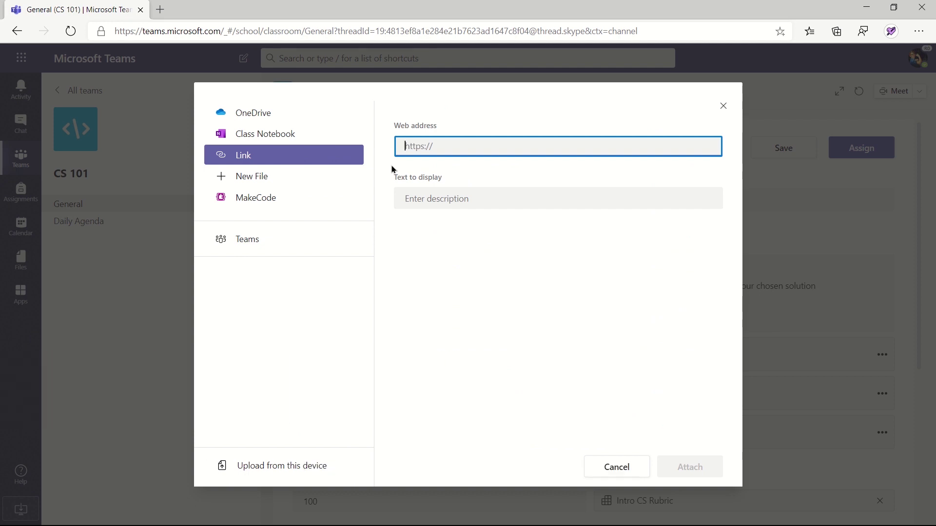
type("https://quizizz.com/admin/quiz/5ccaa476a0fb7c001a509a30?studentShare=true")
left_click(415, 196)
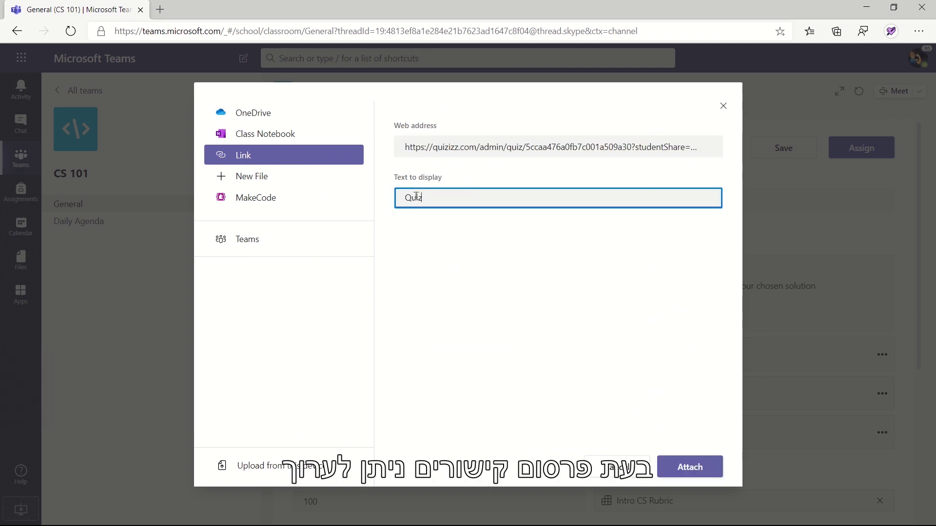
type("Quizizz Intro to Coding")
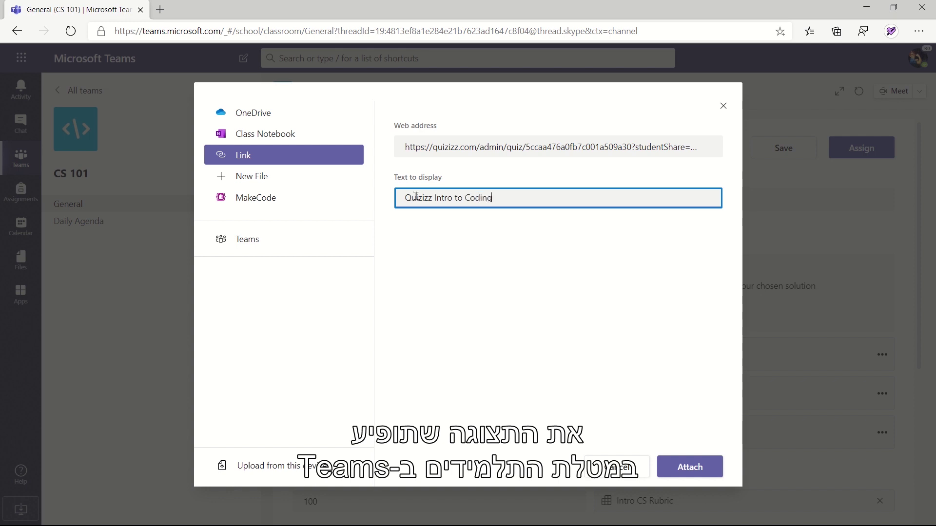
left_click(685, 475)
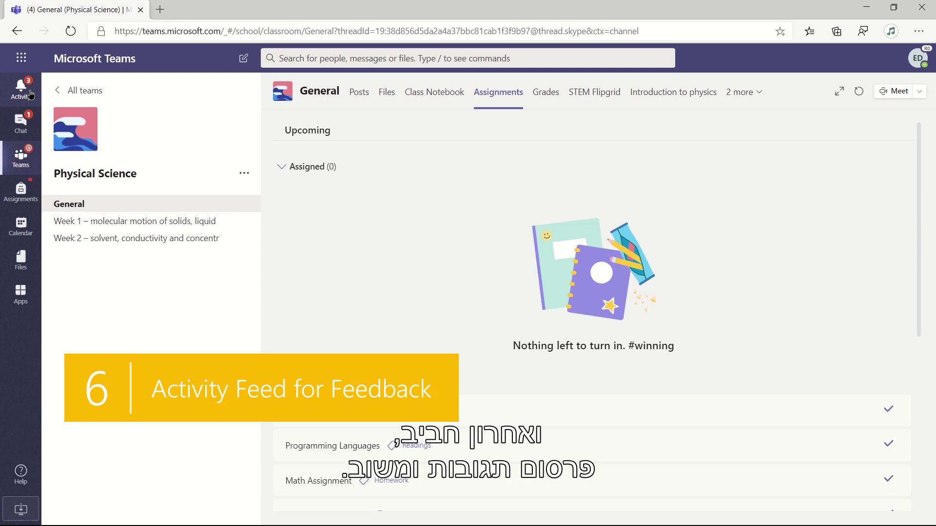
Open the Activity feed to see returned-assignment and mention notifications.
left_click(22, 90)
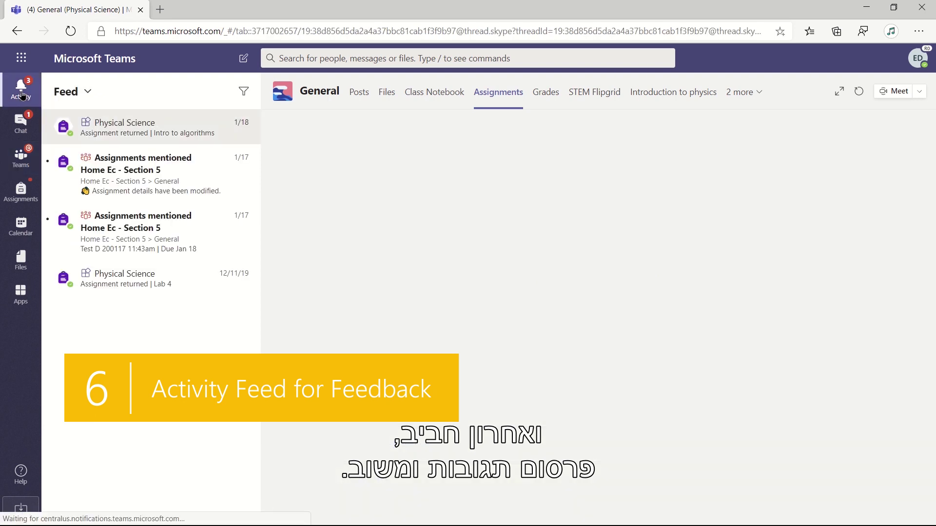